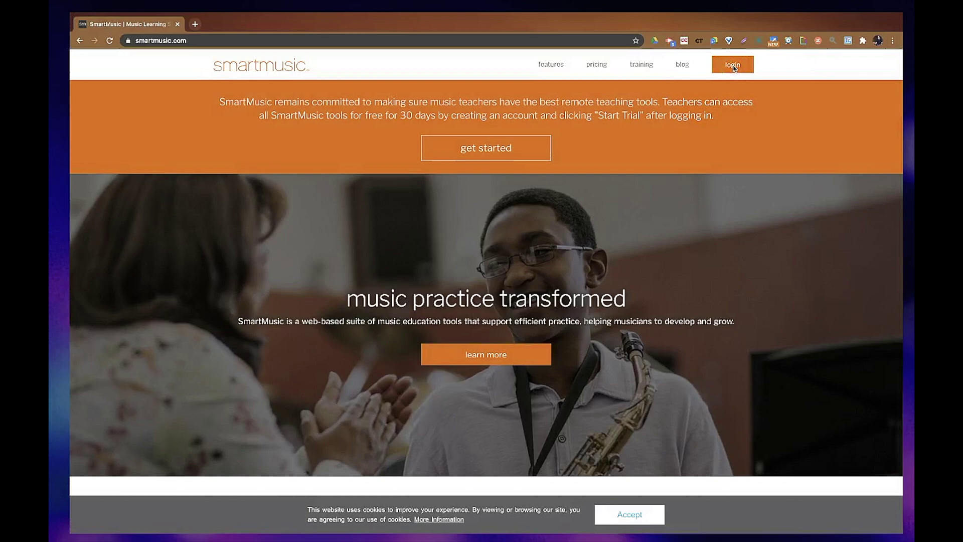
# Log in to the New SmartMusic account and start creating a class.
pyautogui.click(732, 67)
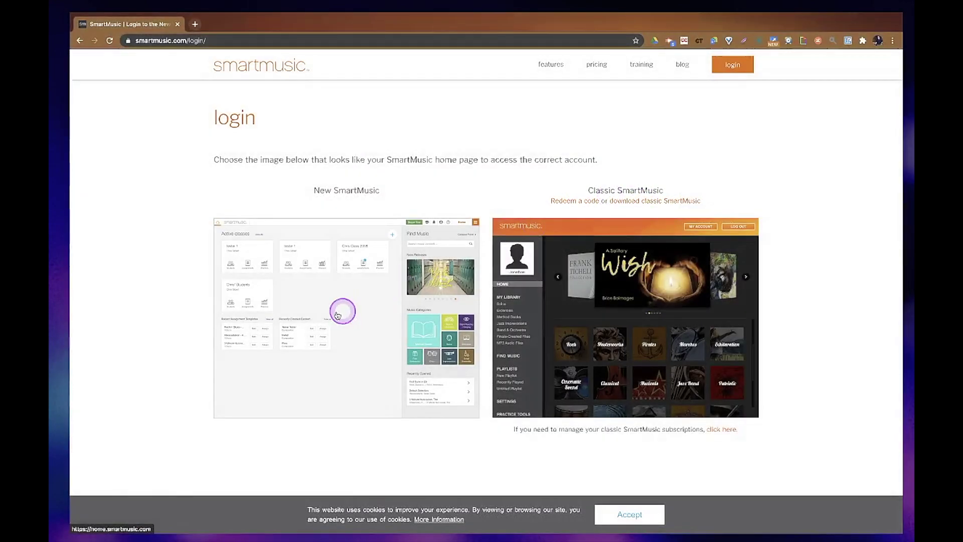
pyautogui.click(345, 296)
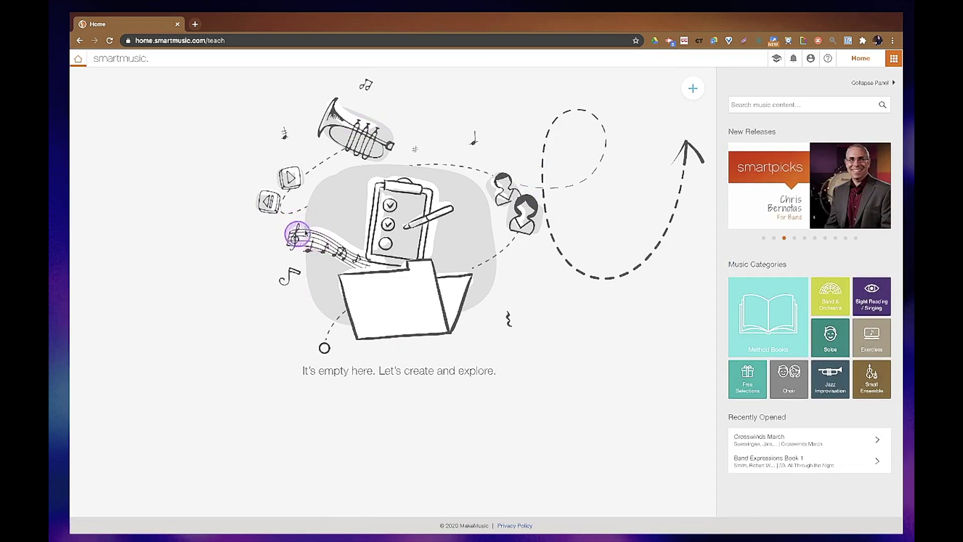
pyautogui.click(694, 89)
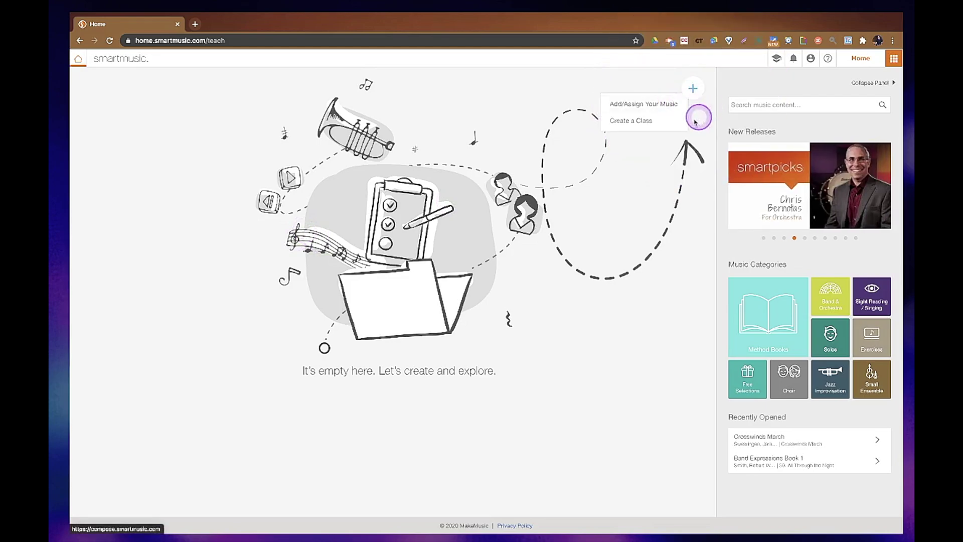
pyautogui.click(645, 121)
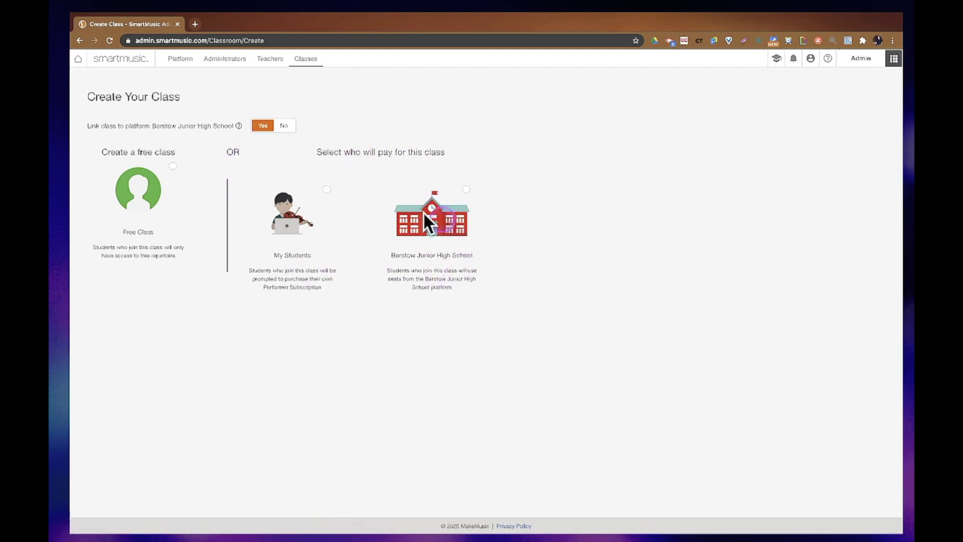
# Fill in a class funded by Barstow Junior High School, named Beg. Band, with 2020-12-17 as the last date to join.
pyautogui.click(479, 197)
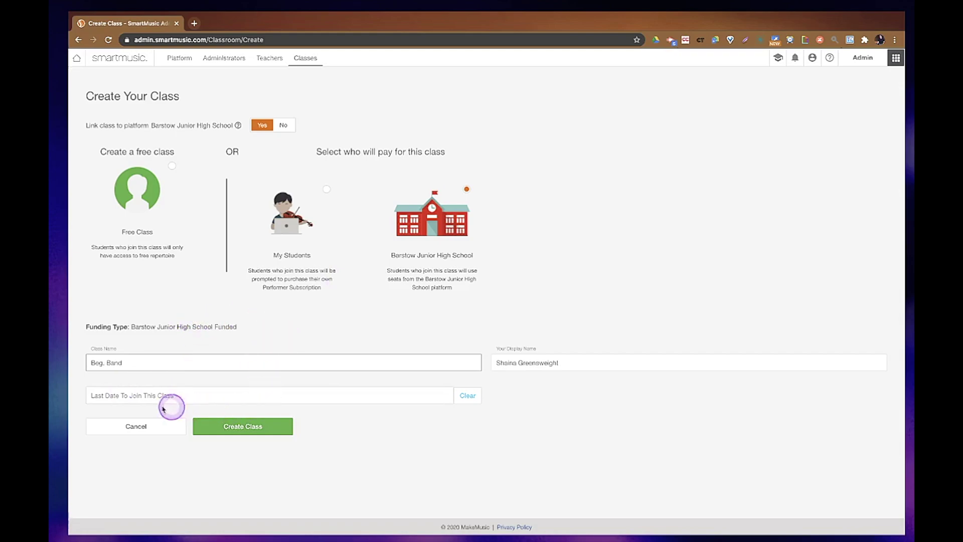
pyautogui.click(134, 394)
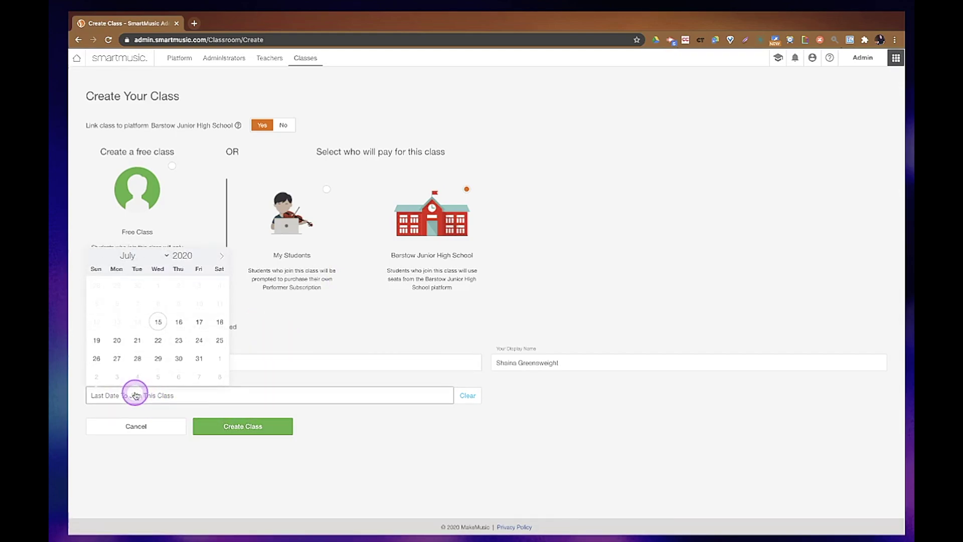
pyautogui.click(218, 256)
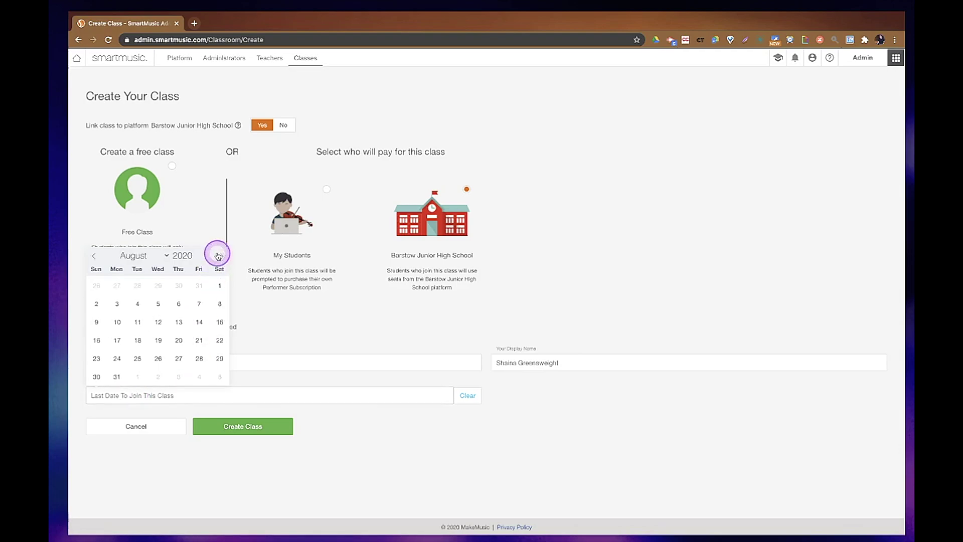
pyautogui.doubleClick(217, 255)
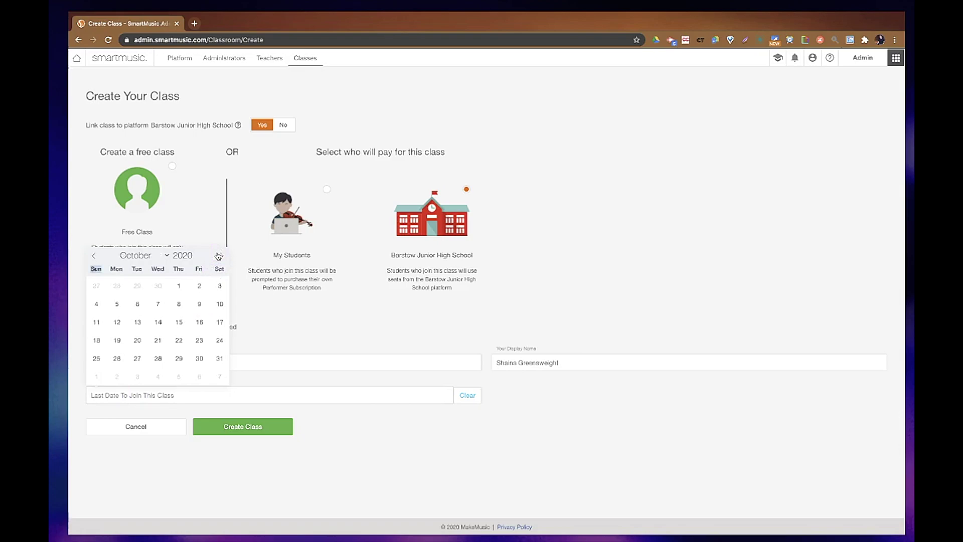
pyautogui.click(218, 257)
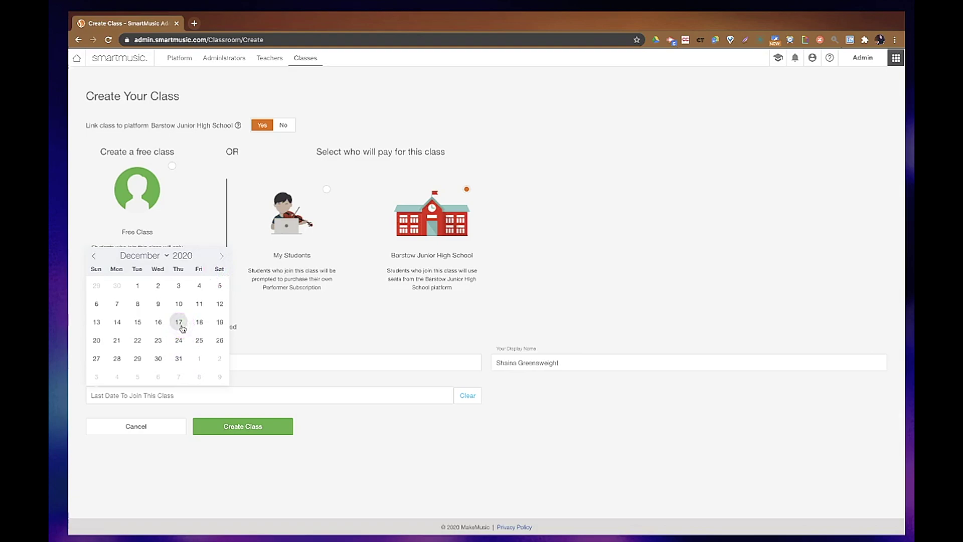
pyautogui.click(179, 323)
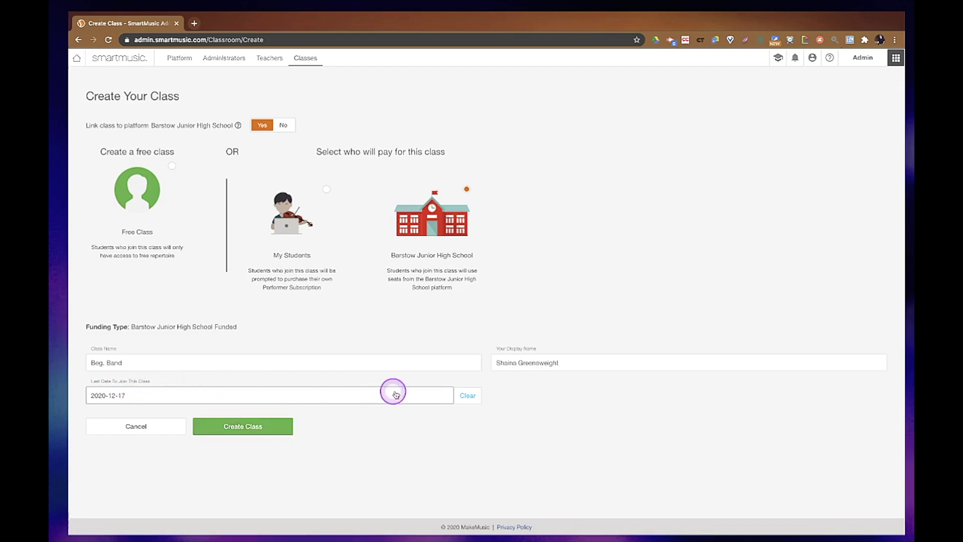
# Check the teacher display name and create the Beg. Band class.
pyautogui.click(576, 361)
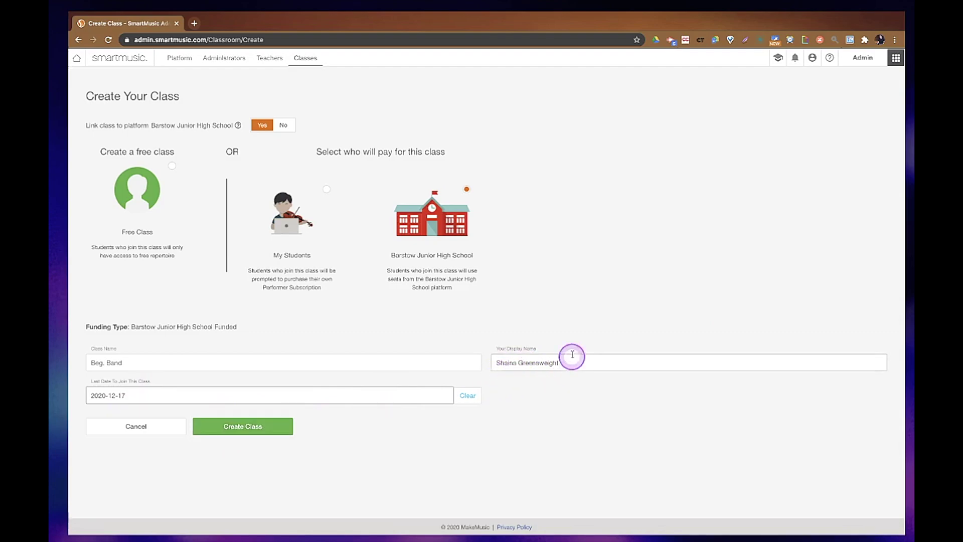
pyautogui.click(623, 371)
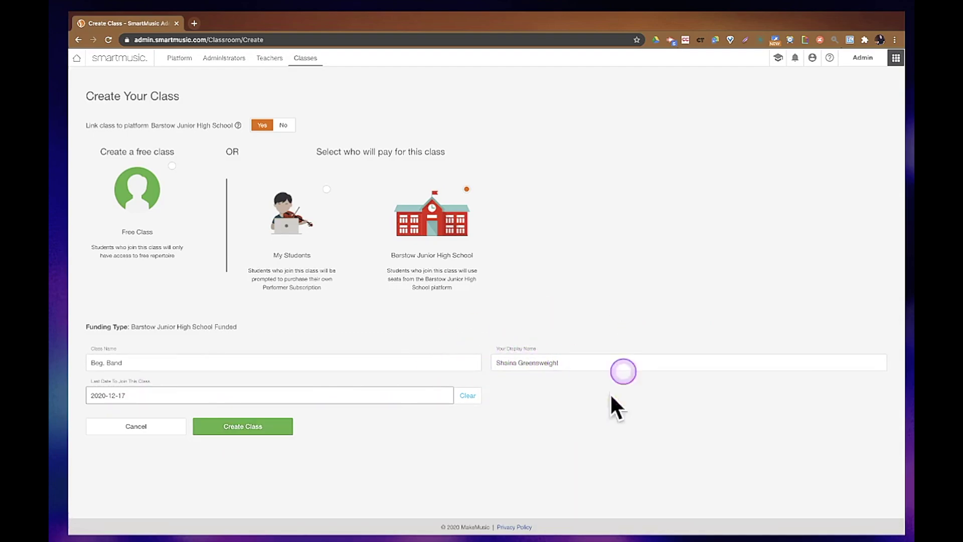
pyautogui.click(533, 361)
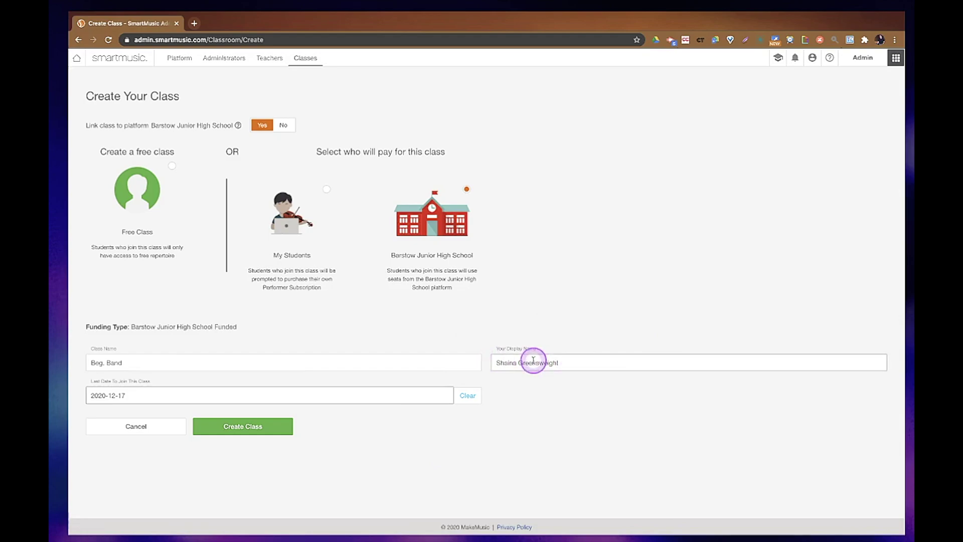
pyautogui.click(224, 430)
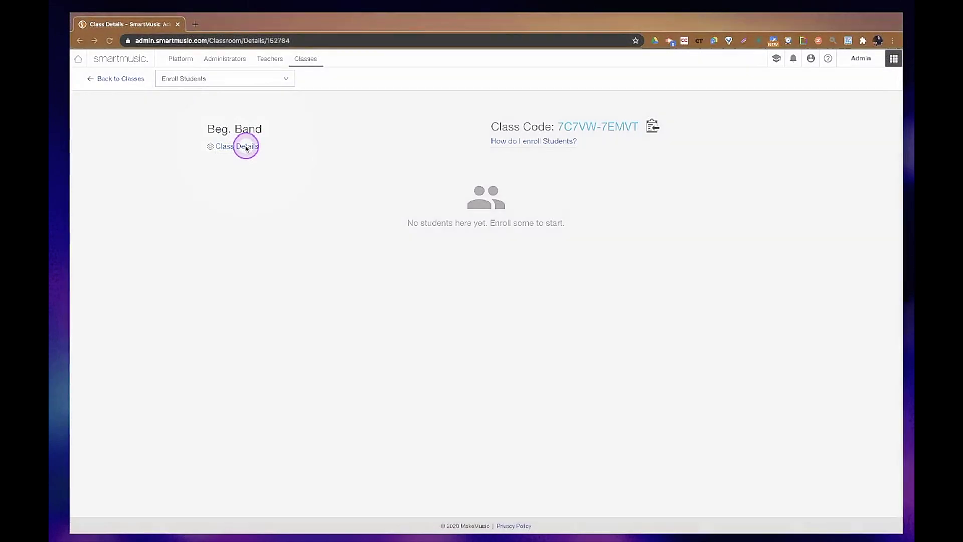
# Review the Beg. Band class details and collapse them again.
pyautogui.click(231, 147)
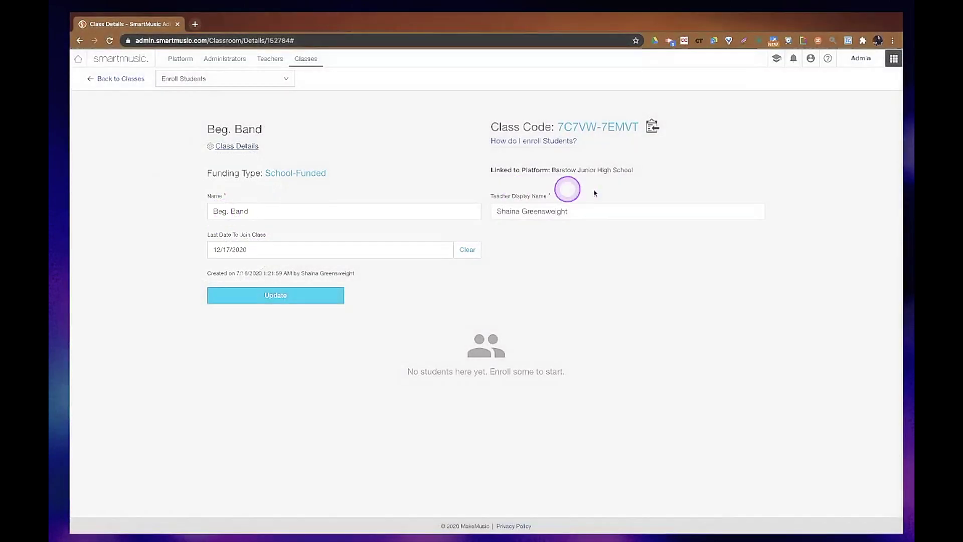
pyautogui.click(229, 145)
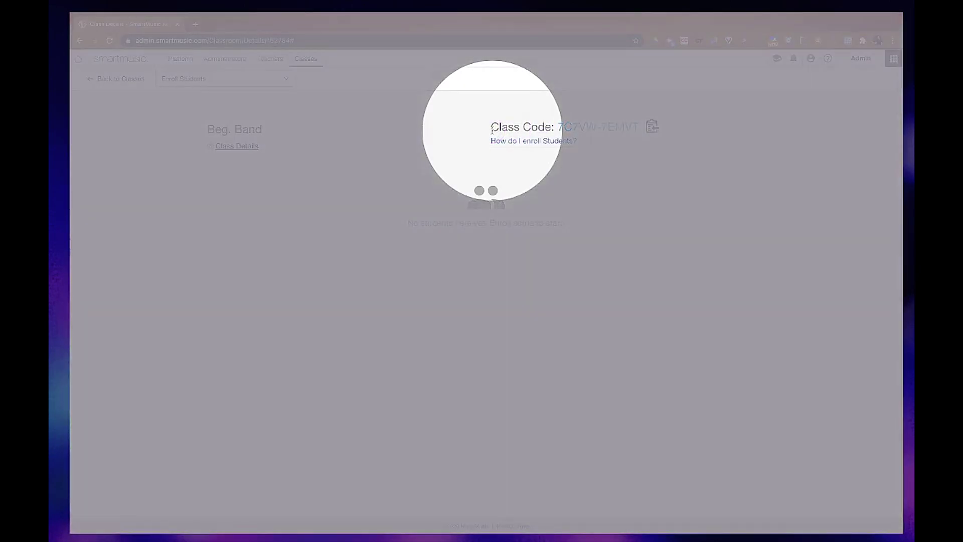
# Copy the Beg. Band class code and review the available student enrollment options.
pyautogui.rightClick(559, 126)
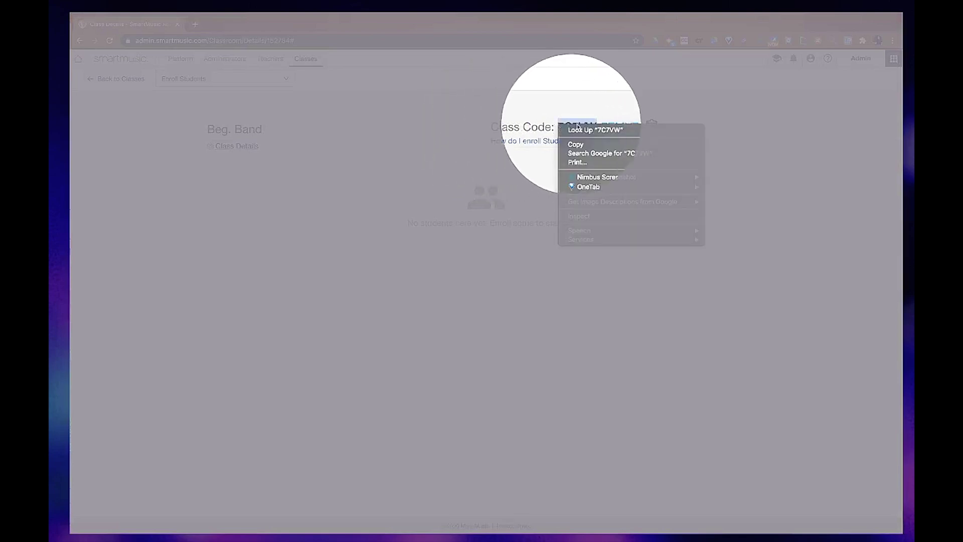
pyautogui.press('Escape')
pyautogui.click(650, 126)
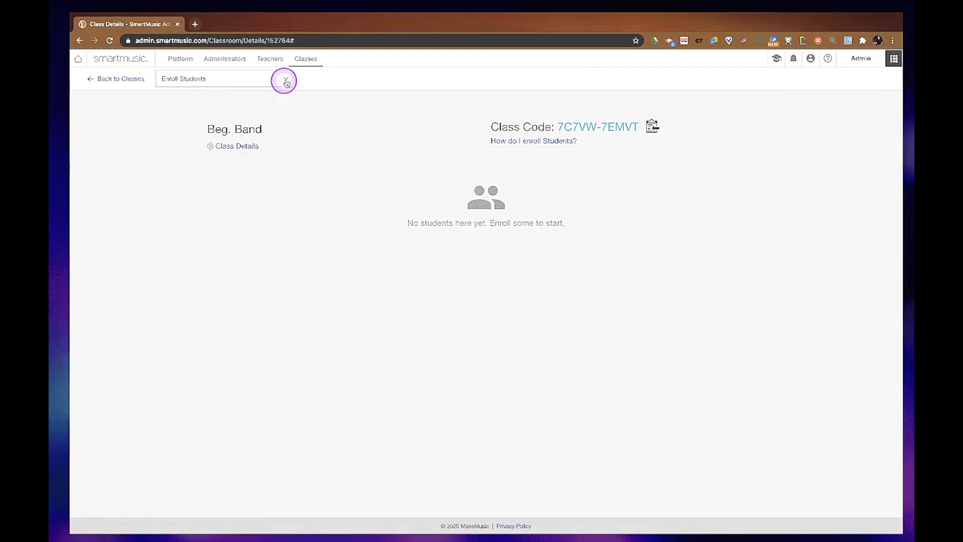
pyautogui.click(286, 80)
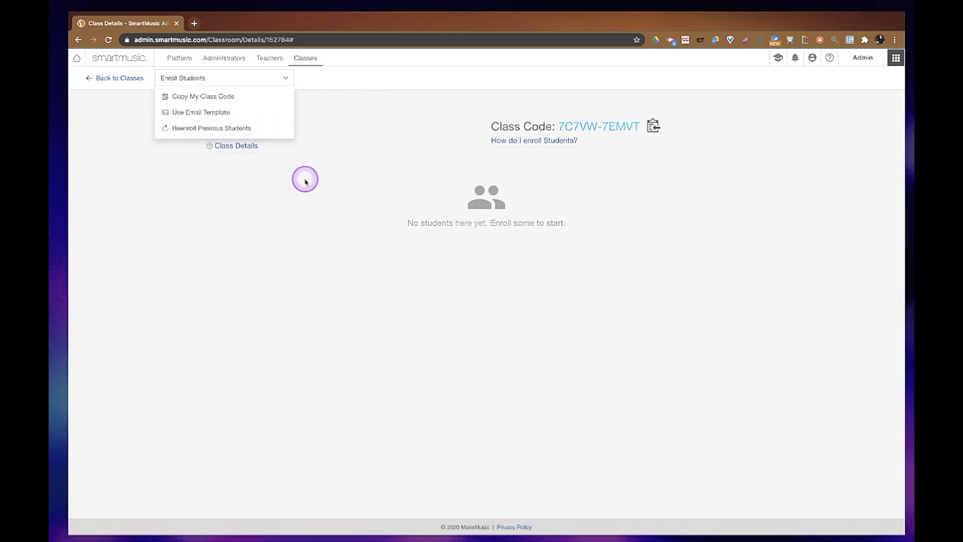
pyautogui.click(500, 89)
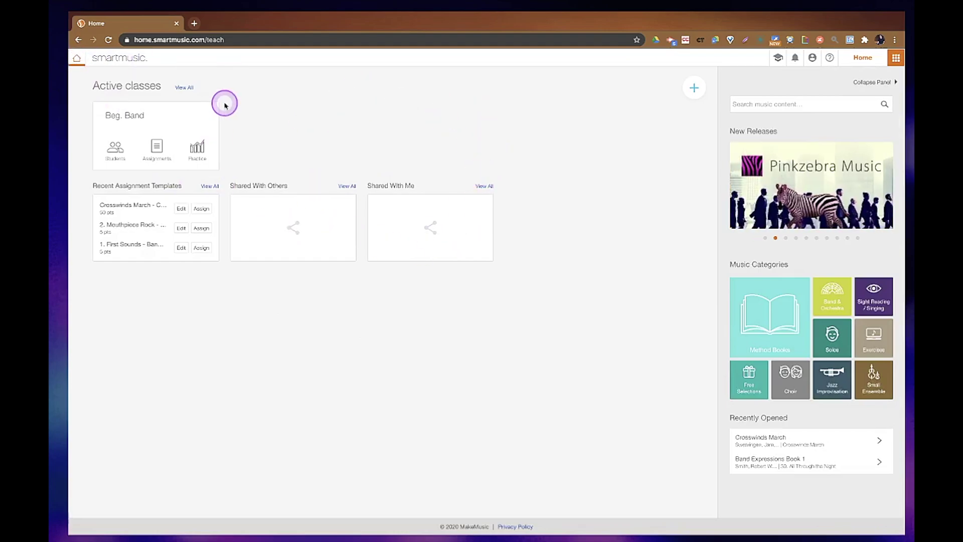
# Open the Beg. Band assignments in the gradebook and go to the class settings and tools.
pyautogui.click(157, 147)
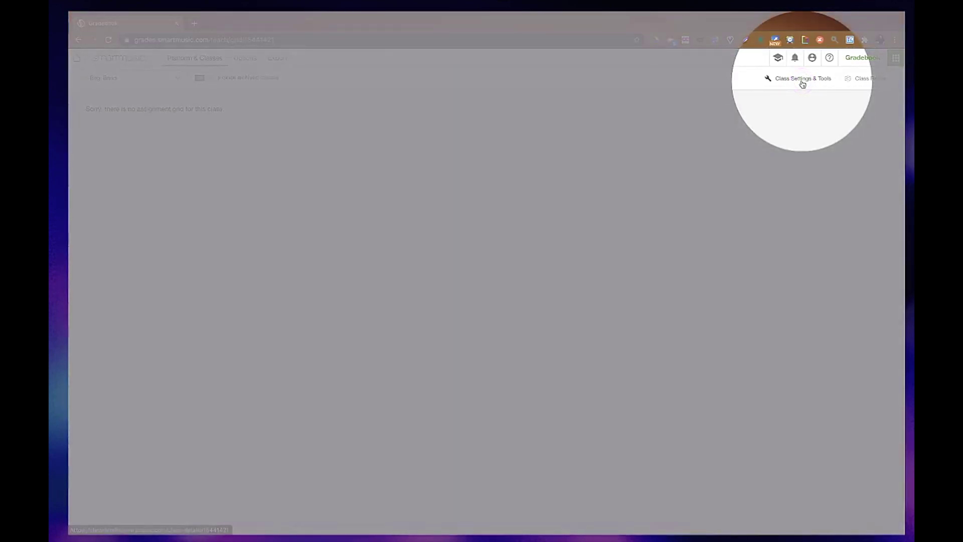
pyautogui.rightClick(802, 81)
pyautogui.click(804, 79)
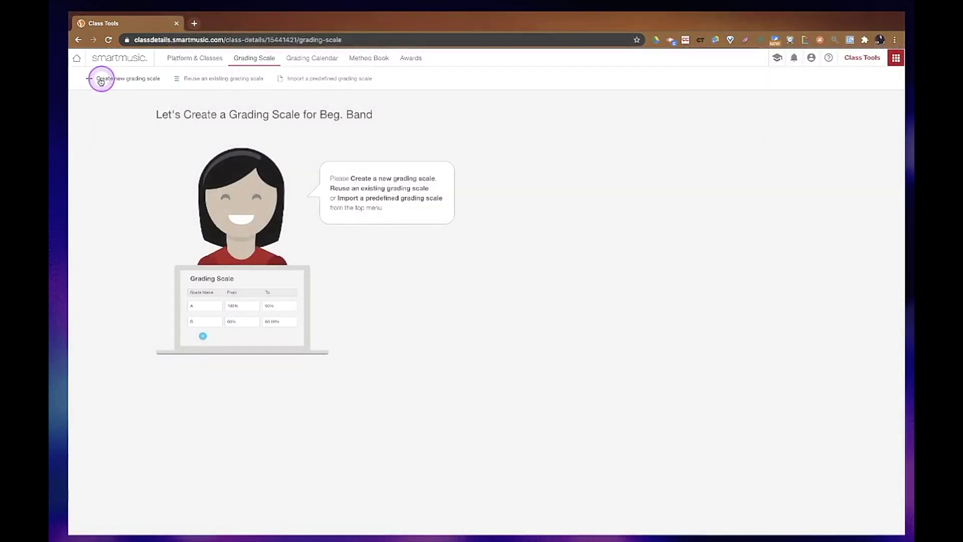
# Create a new grading scale named Standard for the Beg. Band class.
pyautogui.click(107, 80)
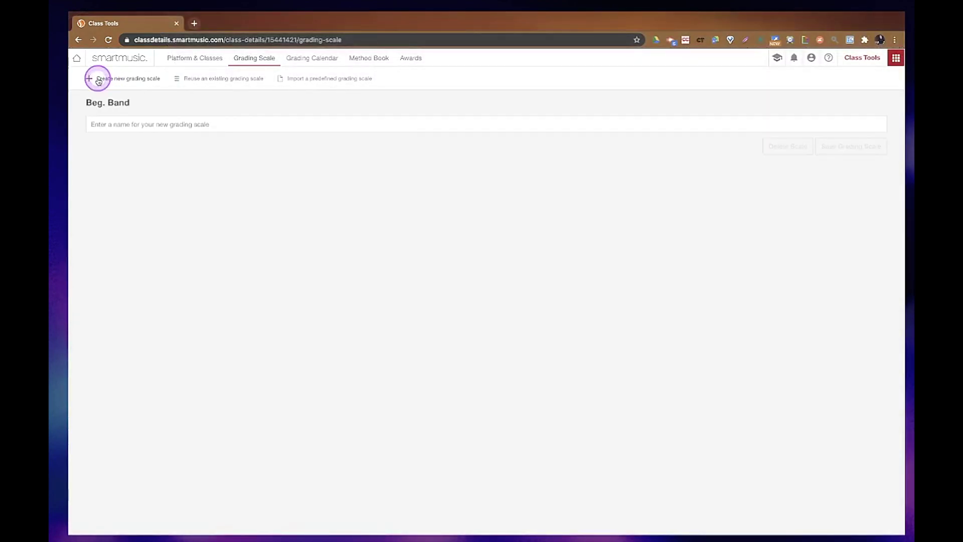
pyautogui.click(180, 126)
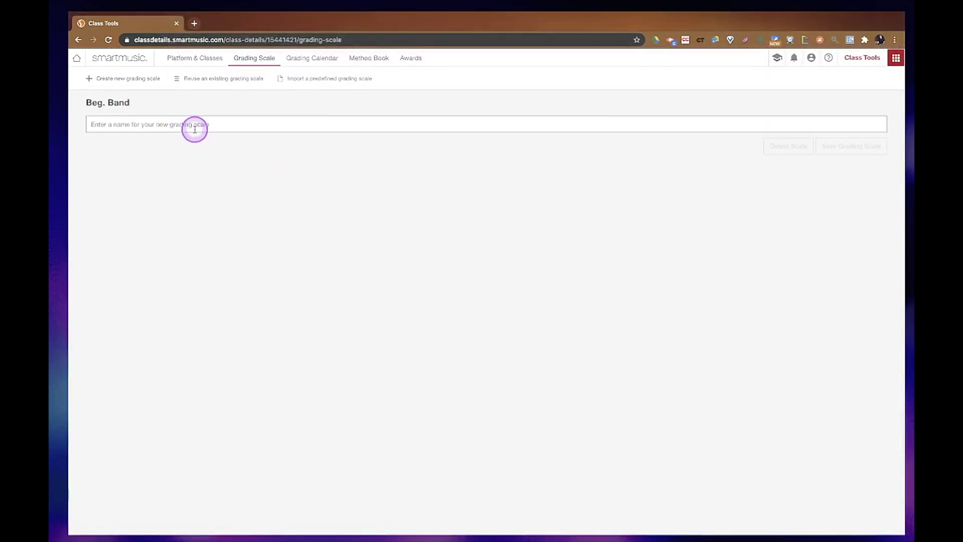
pyautogui.write('Stand')
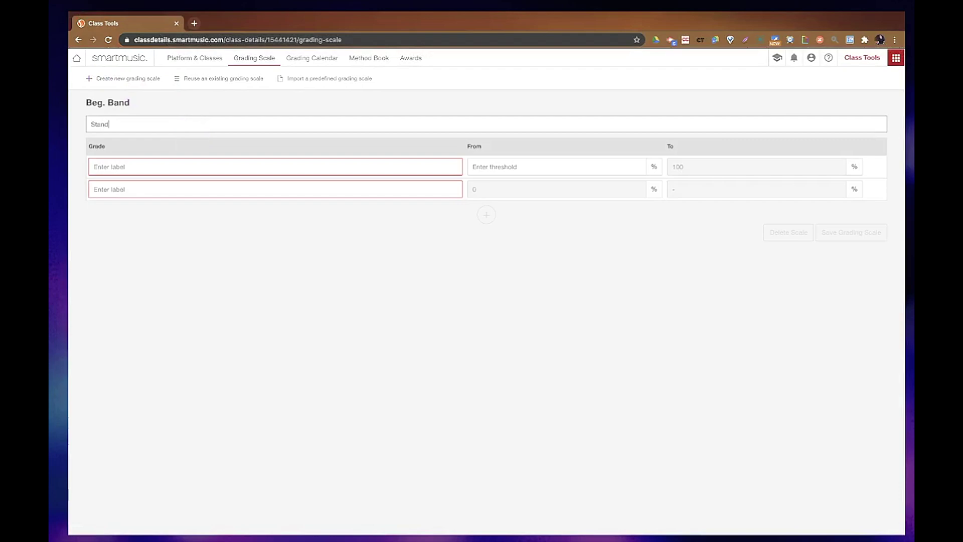
pyautogui.write('ard')
# Label the first grade of the scale A with a threshold of 90%.
pyautogui.press('Tab')
pyautogui.write('A')
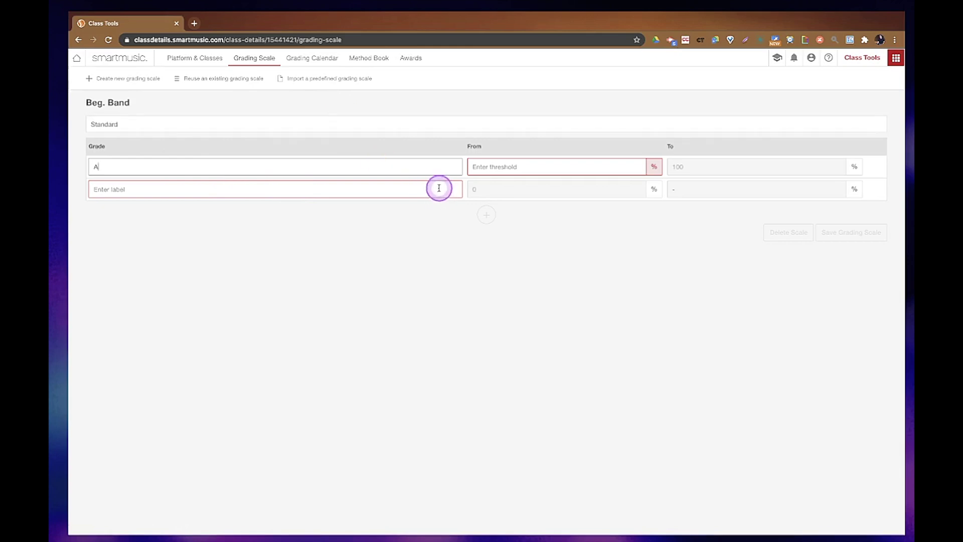
pyautogui.click(557, 164)
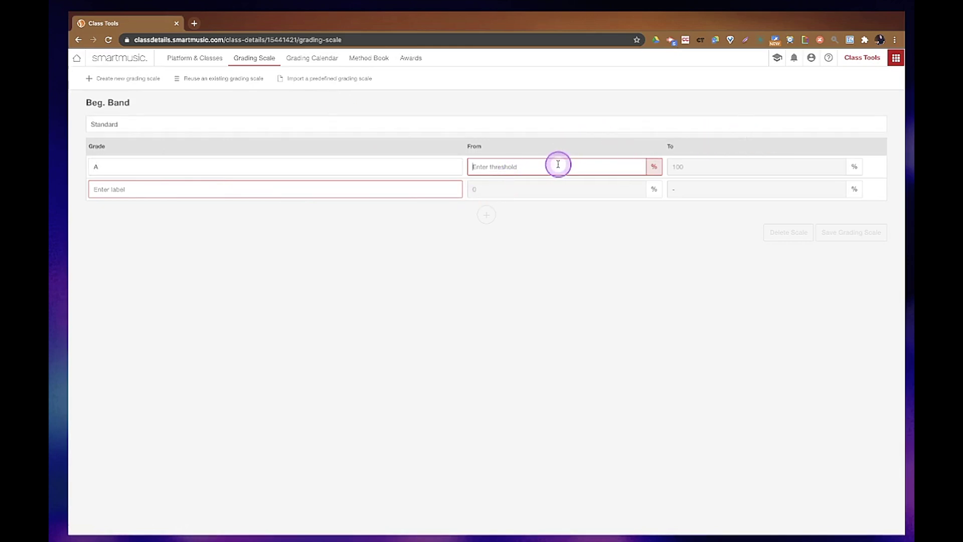
pyautogui.write('90')
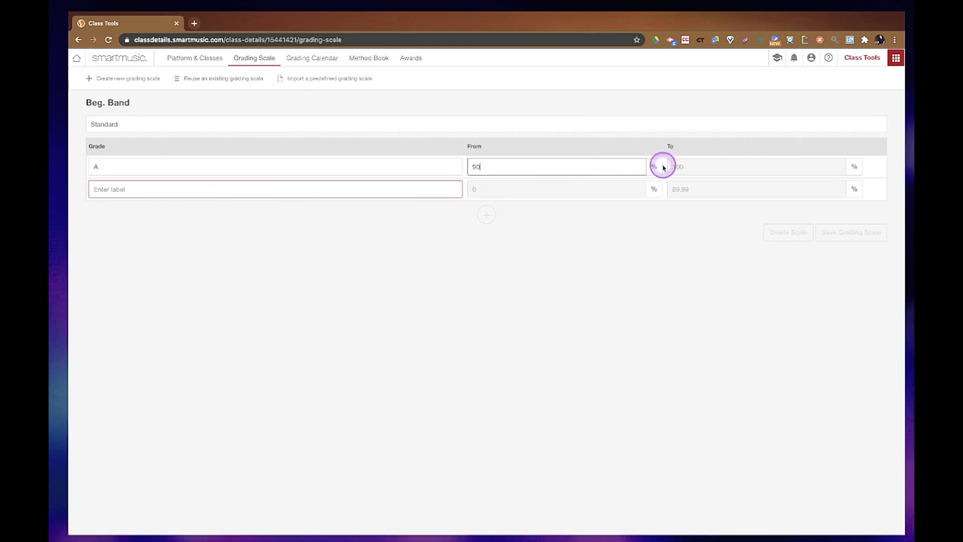
# Label the second grade B, add another grade row, and set B's threshold to 80%.
pyautogui.click(359, 185)
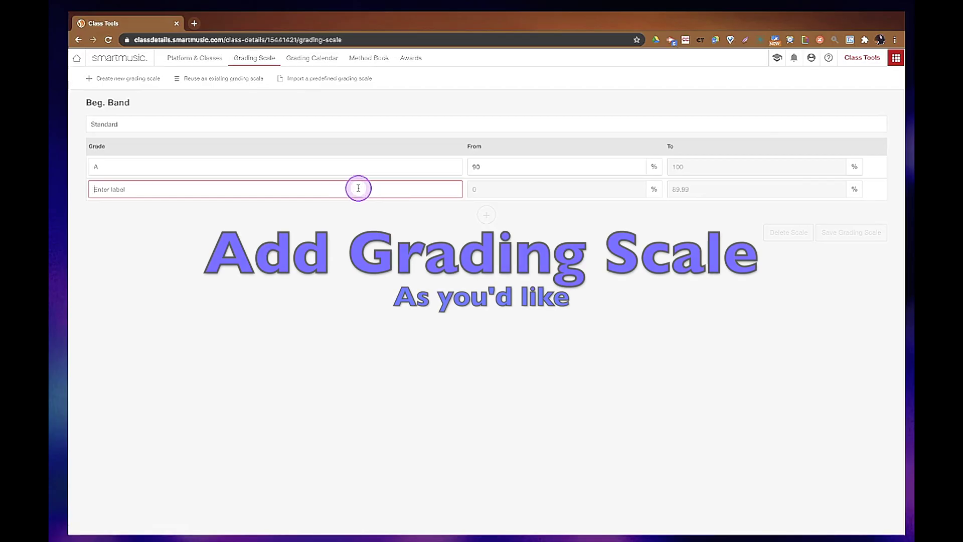
pyautogui.write('B')
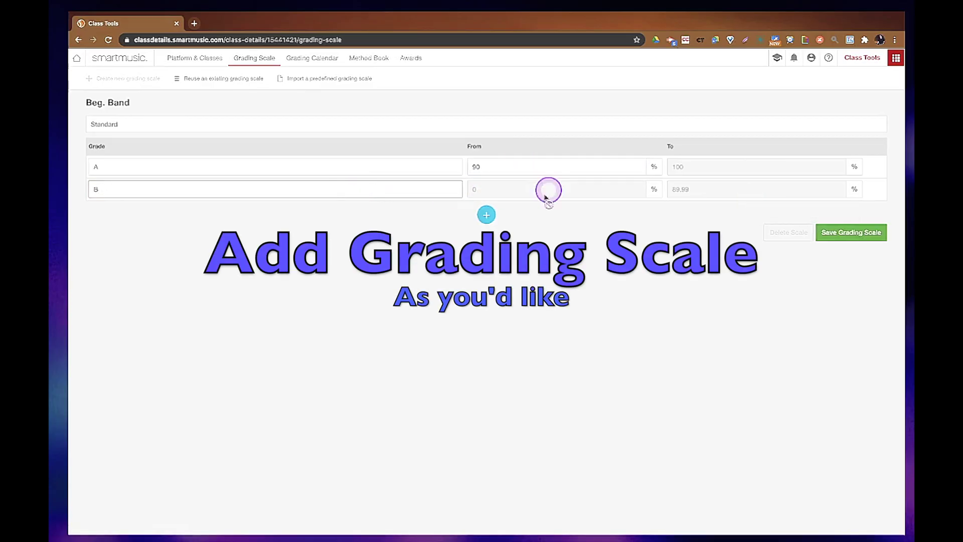
pyautogui.click(486, 214)
pyautogui.click(453, 186)
pyautogui.write('9')
pyautogui.press('BackSpace')
pyautogui.write('80')
# Label the third grade C, add another grade row, and set C's threshold to 70%.
pyautogui.click(114, 208)
pyautogui.write('C')
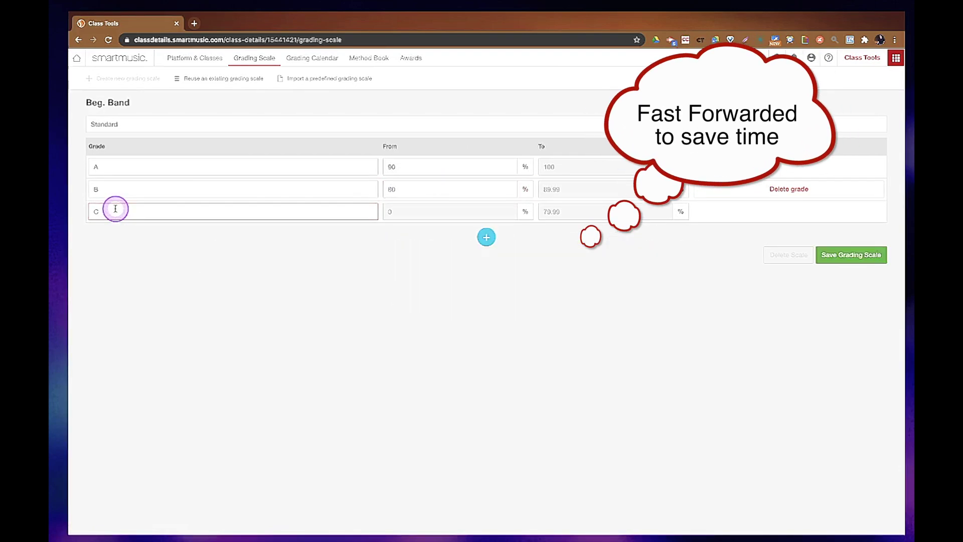
pyautogui.click(486, 237)
pyautogui.click(399, 213)
pyautogui.write('70')
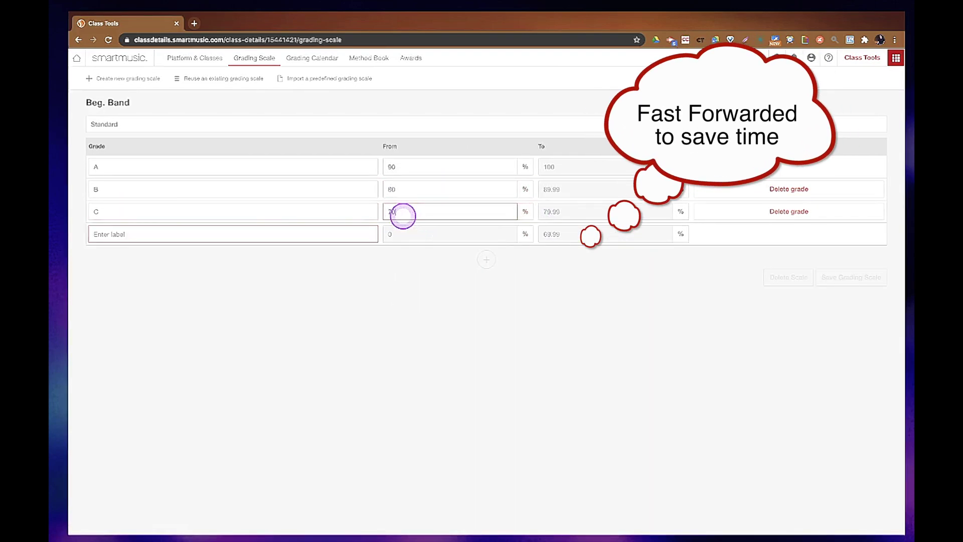
# Label the lowest grade D and save the Standard grading scale.
pyautogui.click(201, 234)
pyautogui.write('D')
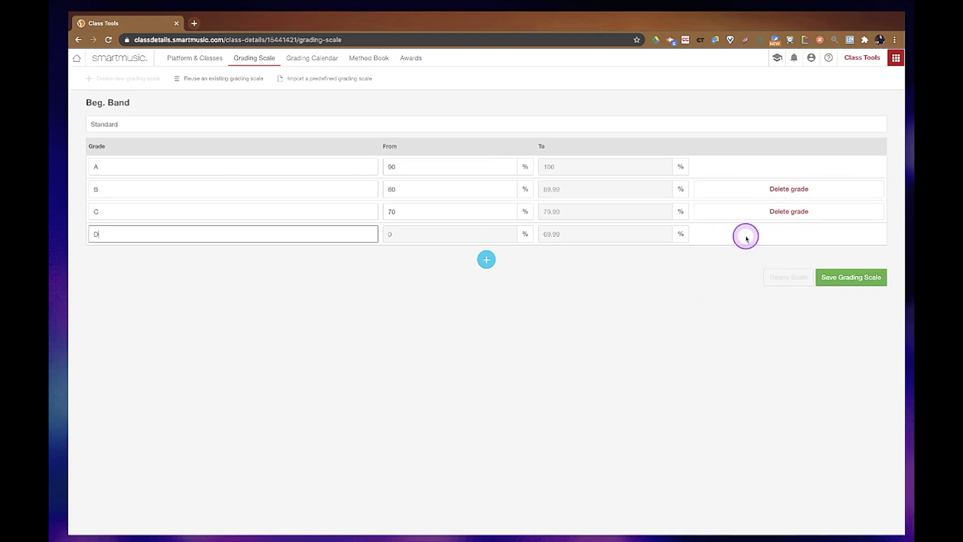
pyautogui.click(862, 279)
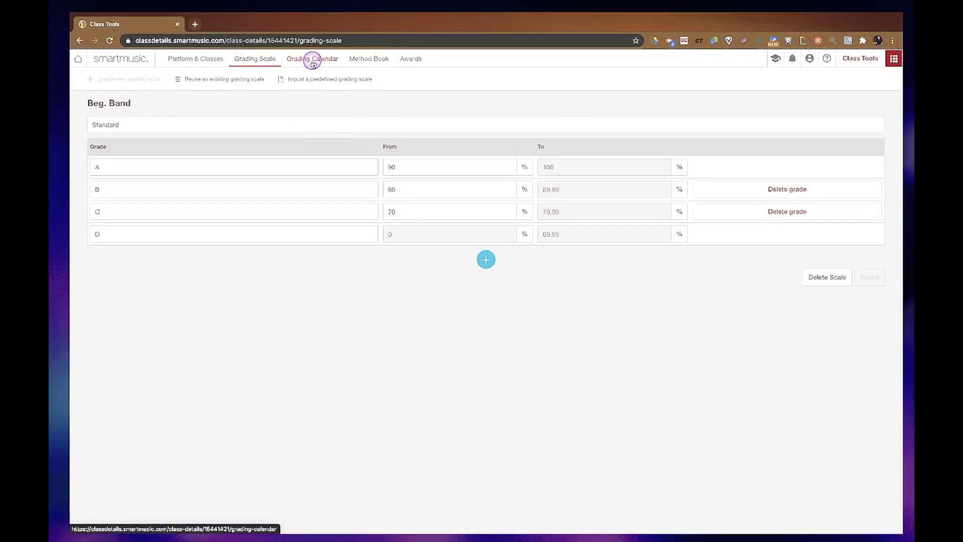
# Create a new grading calendar for the Beg. Band class and name it QTR 1.
pyautogui.click(312, 60)
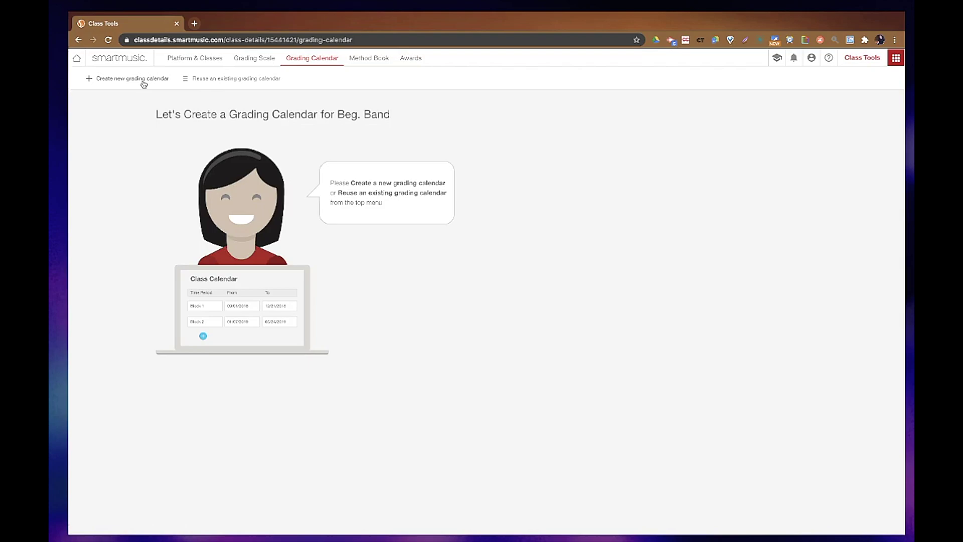
pyautogui.click(144, 82)
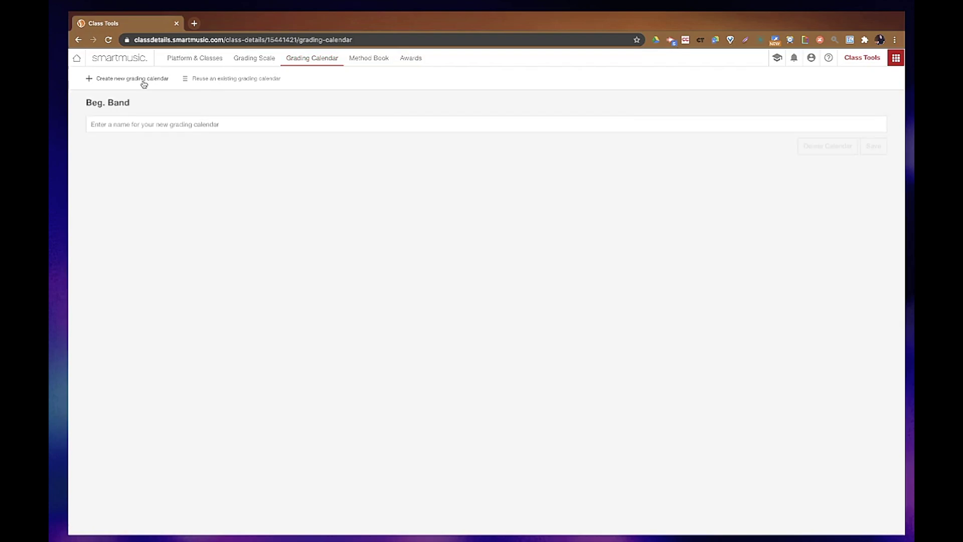
pyautogui.click(140, 126)
pyautogui.write('G')
pyautogui.press('BackSpace')
pyautogui.write('QTR 1')
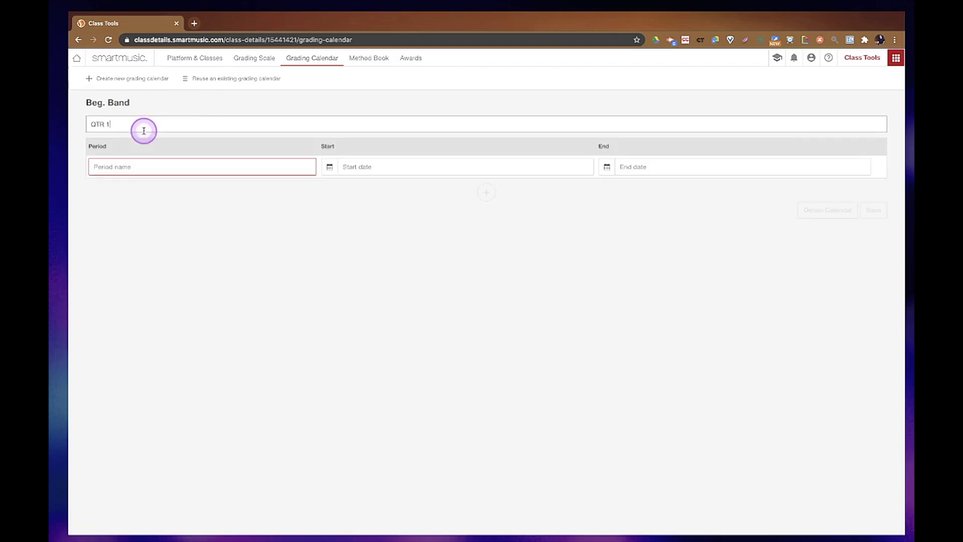
# Name the first grading period QTR1 and set its start date to 2020/08/17.
pyautogui.click(124, 167)
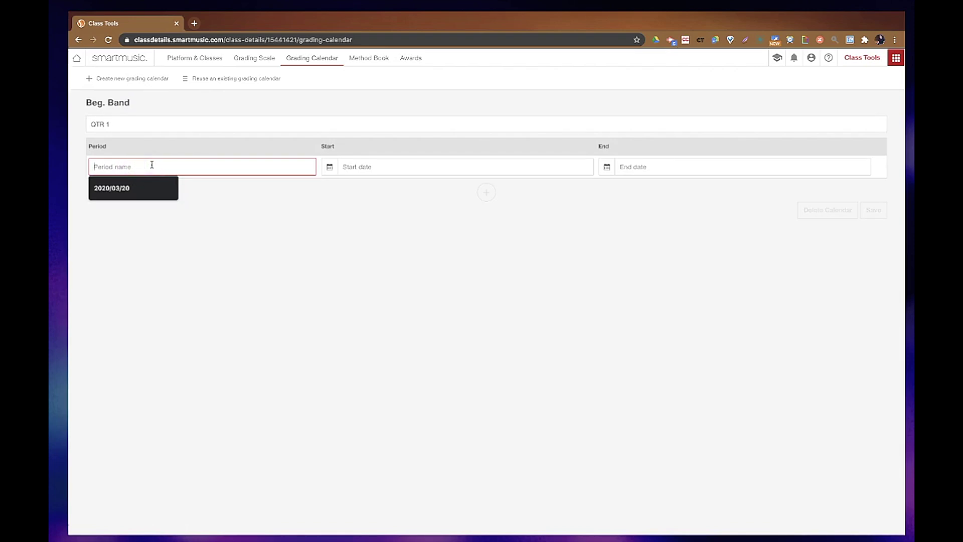
pyautogui.click(152, 164)
pyautogui.write('QTR1')
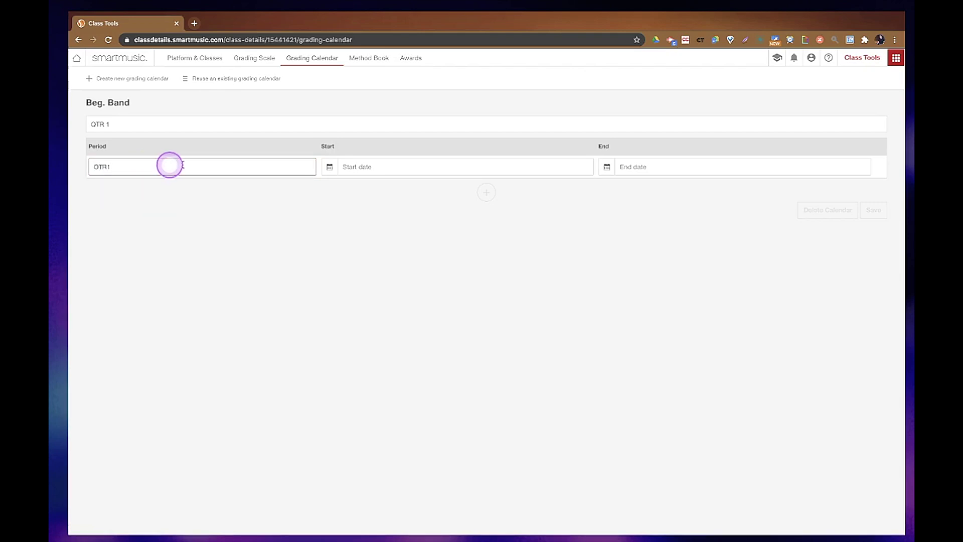
pyautogui.click(374, 166)
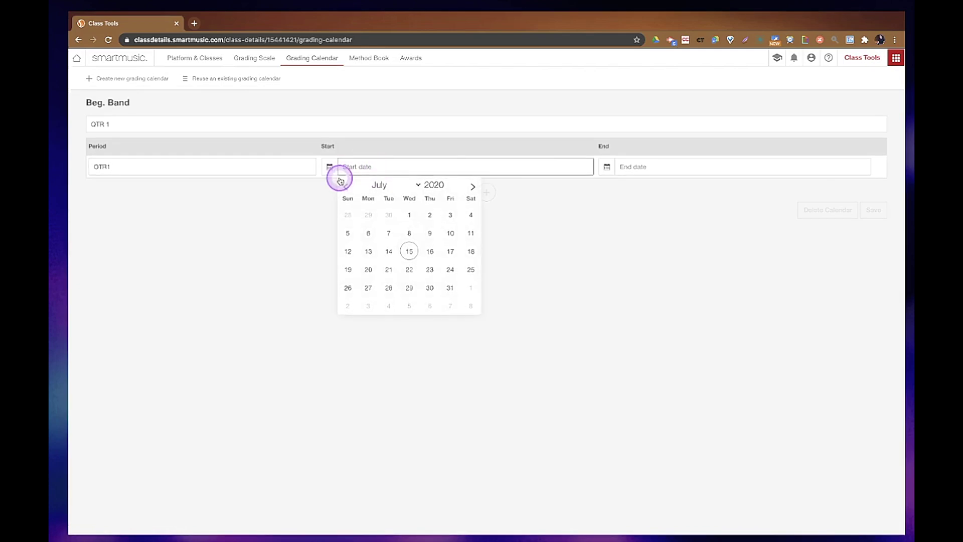
pyautogui.click(472, 187)
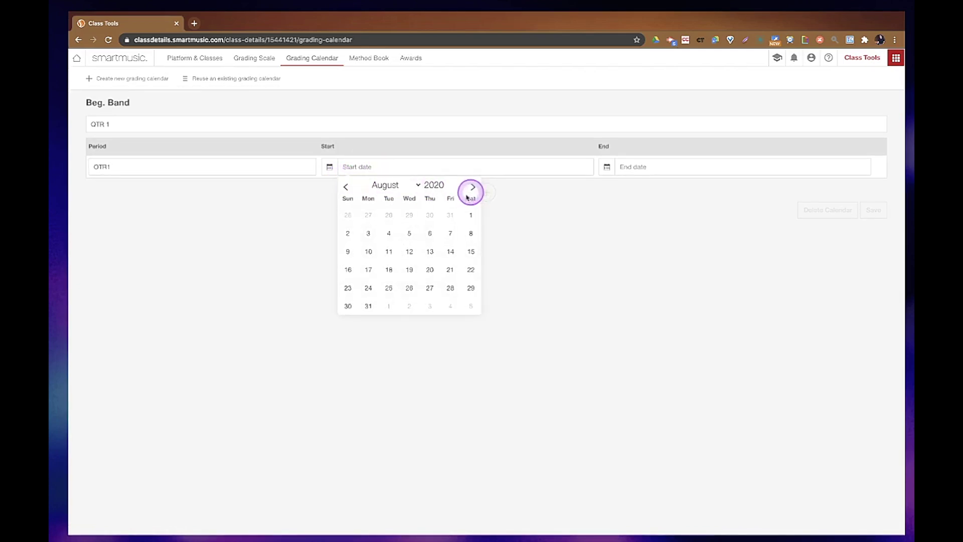
pyautogui.click(370, 255)
pyautogui.click(369, 271)
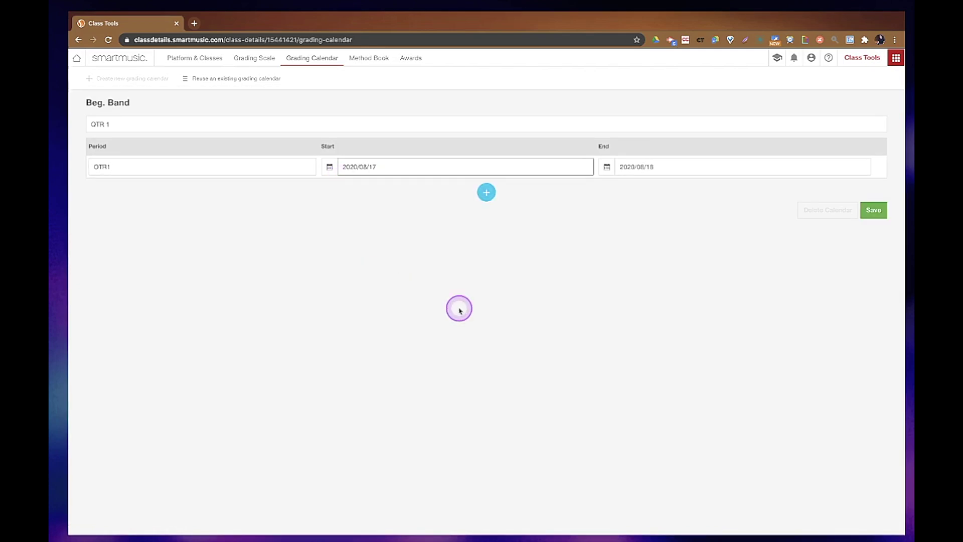
# Set the end date of the QTR1 grading period to 2020/10/09.
pyautogui.click(692, 170)
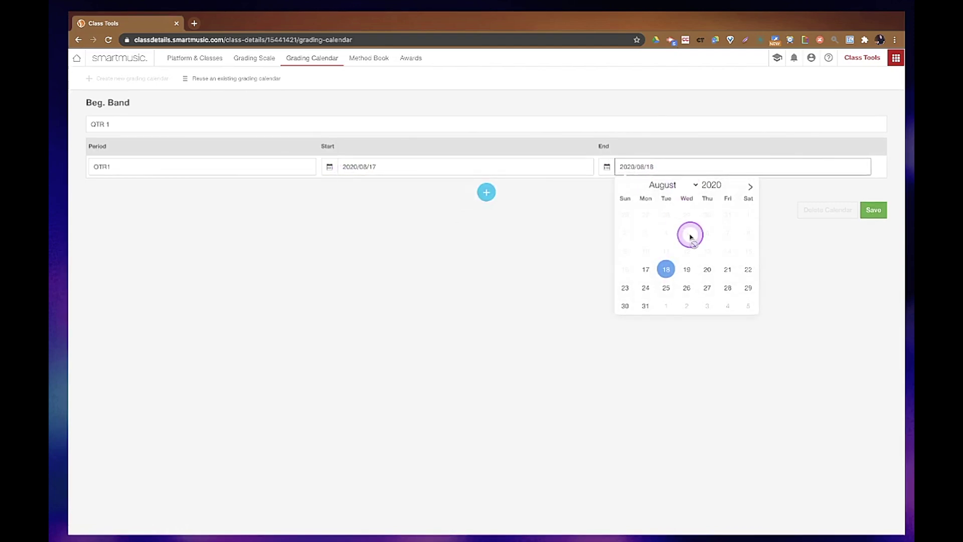
pyautogui.click(748, 187)
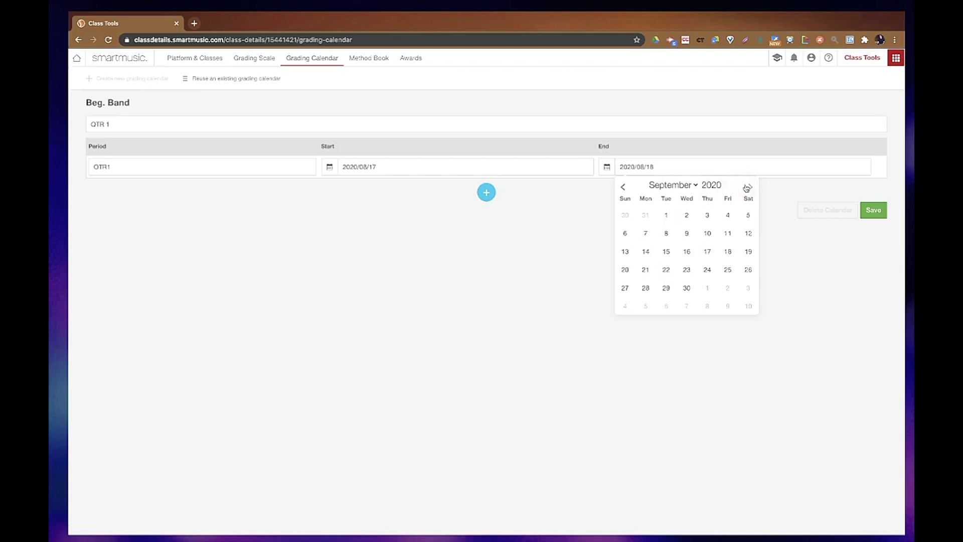
pyautogui.click(745, 190)
pyautogui.click(750, 189)
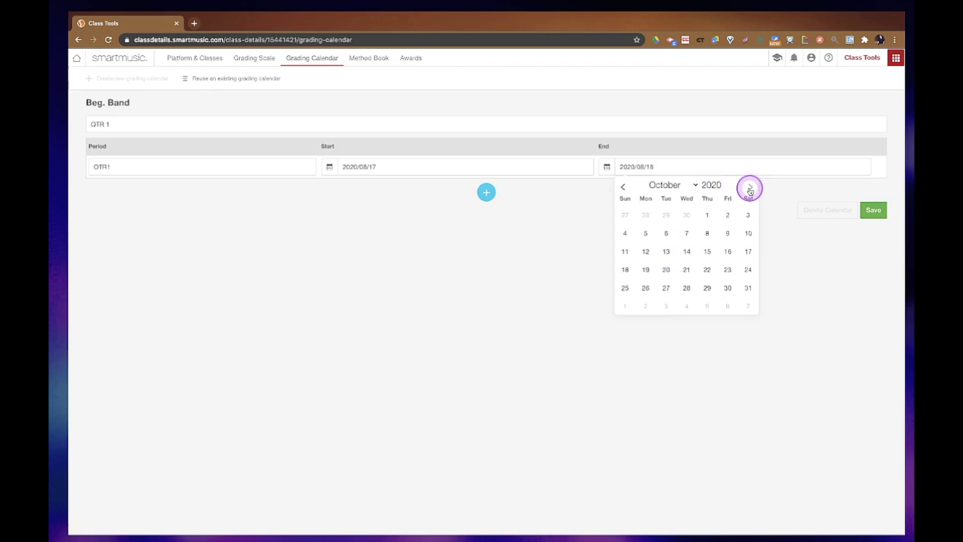
pyautogui.click(727, 215)
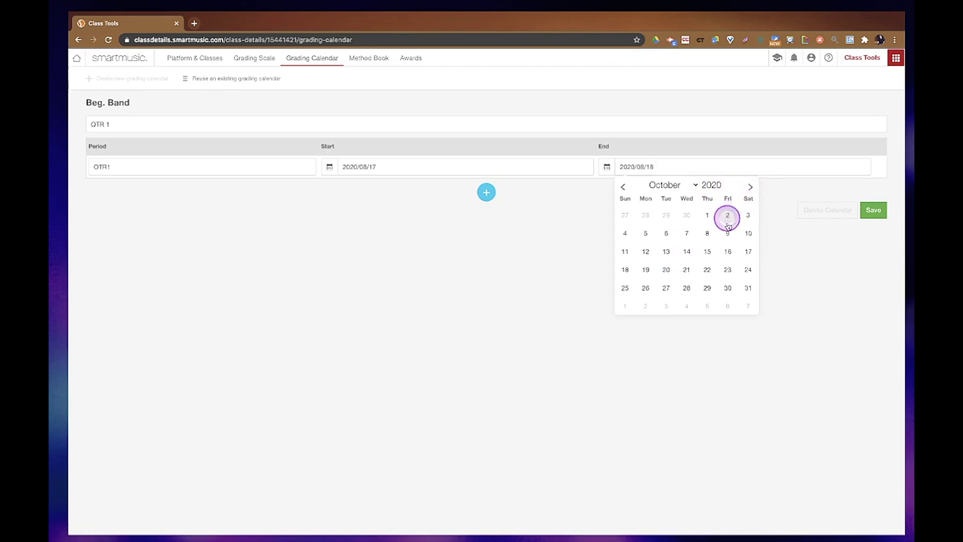
pyautogui.click(727, 233)
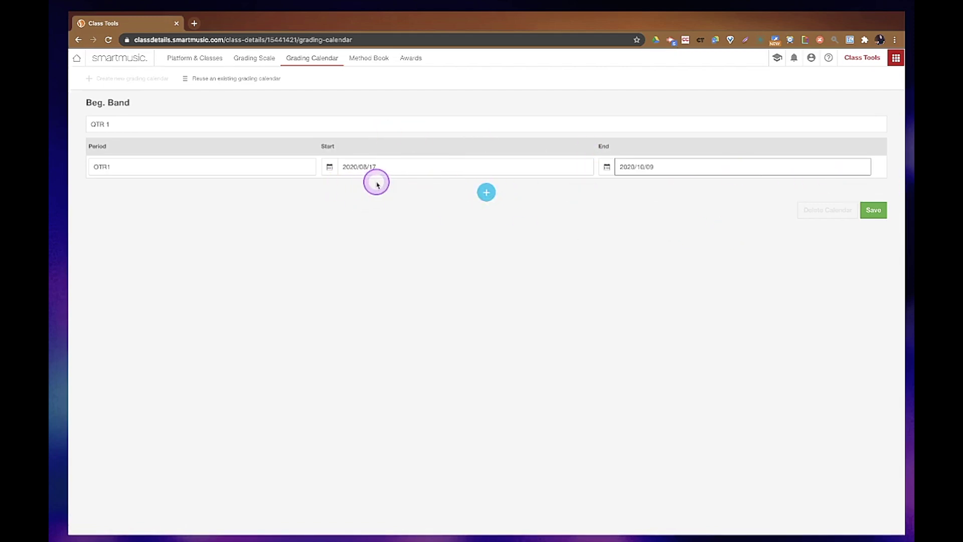
pyautogui.click(98, 170)
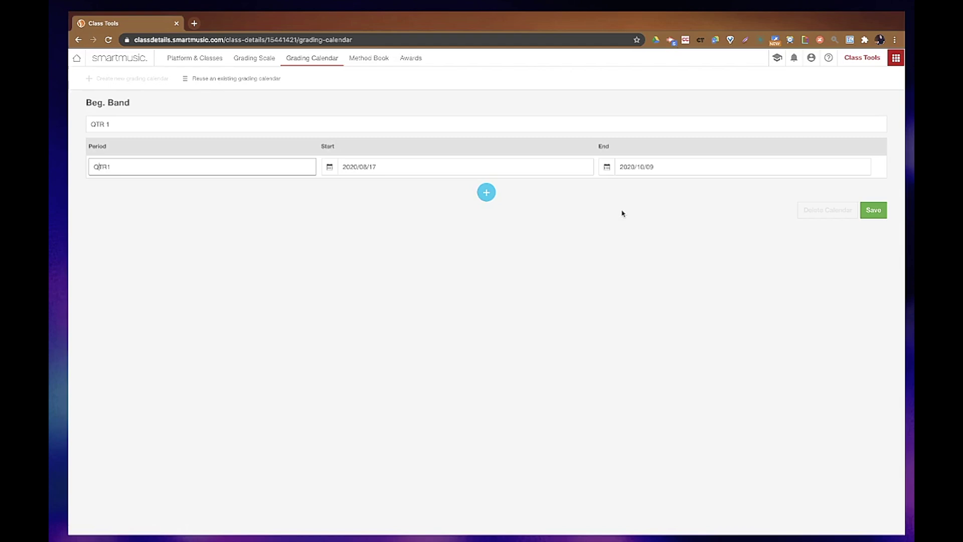
pyautogui.click(634, 206)
pyautogui.click(750, 178)
pyautogui.click(845, 211)
pyautogui.click(830, 236)
pyautogui.click(670, 176)
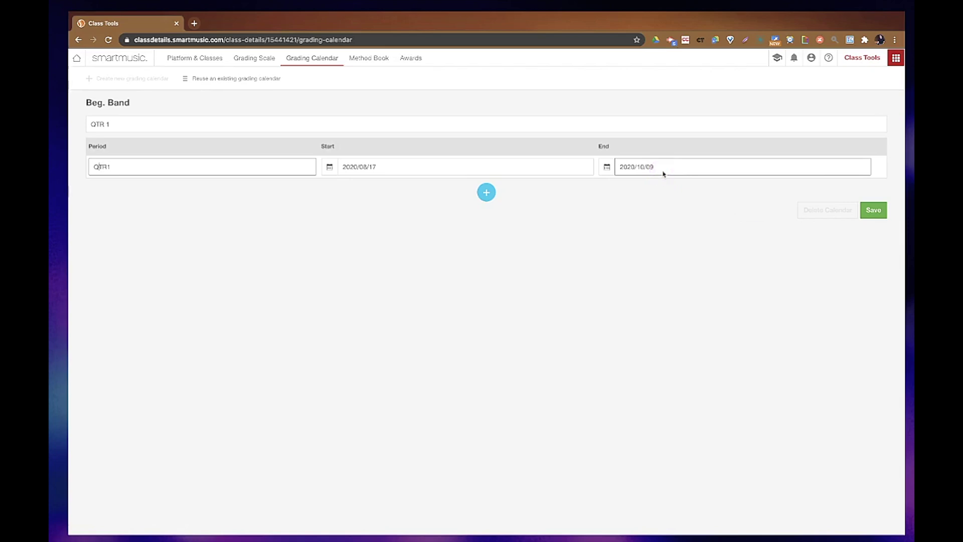
# Save the QTR 1 grading calendar for the Beg. Band class.
pyautogui.click(785, 189)
pyautogui.click(873, 209)
pyautogui.click(598, 229)
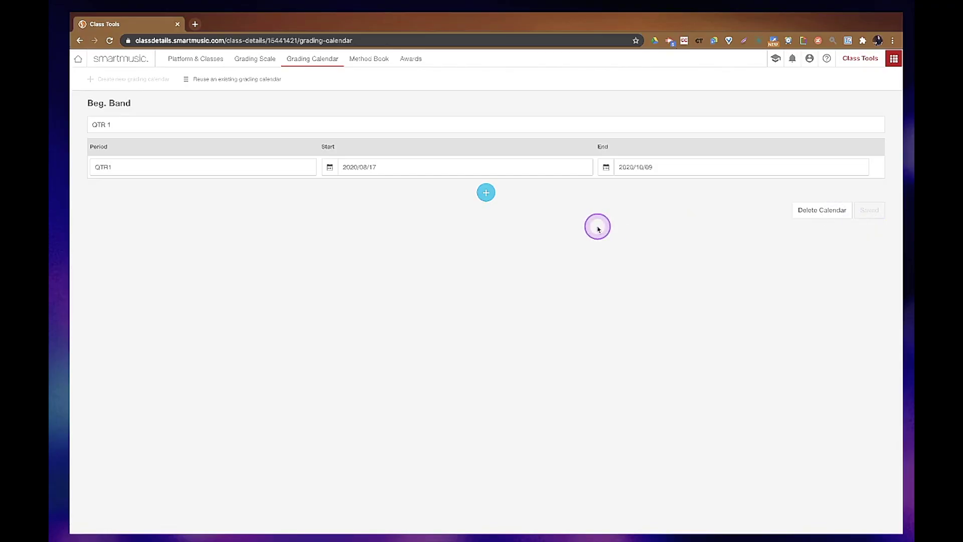